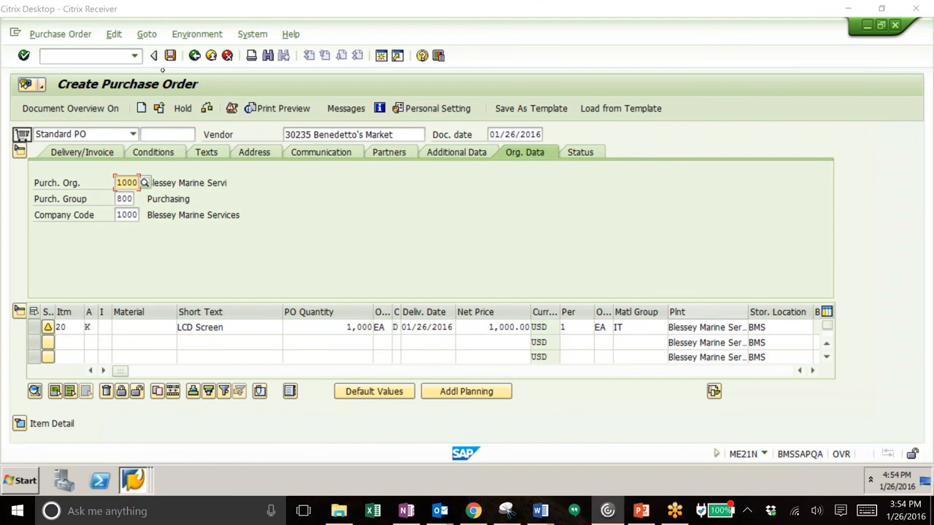
# Step: Save the new standard purchase order and copy its assigned number from the message details
pyautogui.click(170, 55)
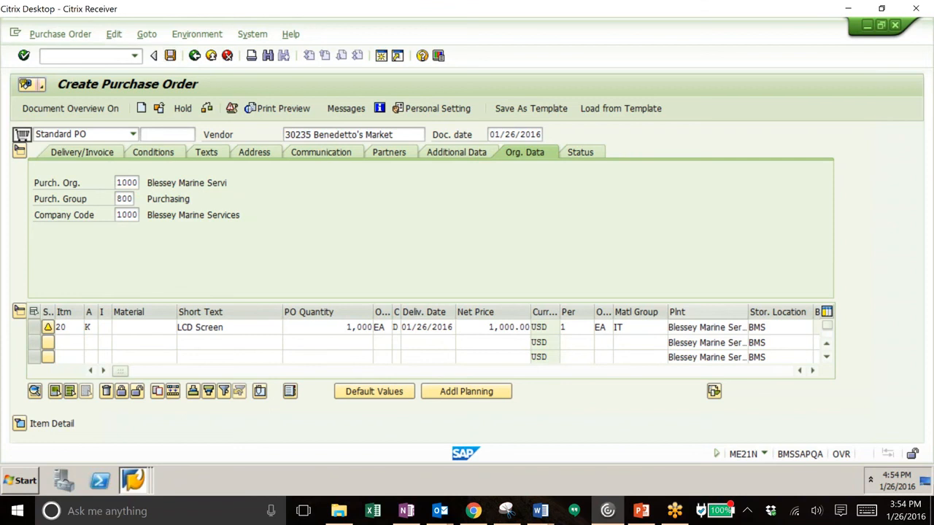
pyautogui.click(174, 300)
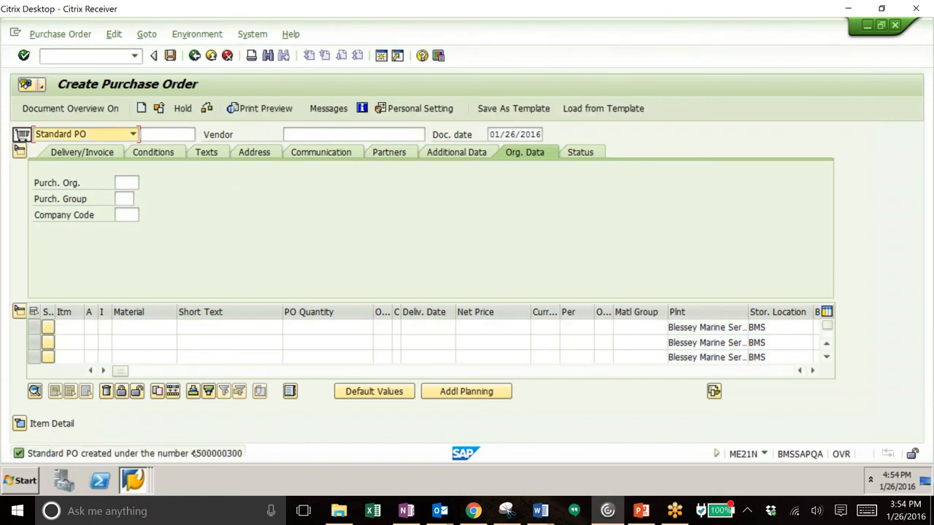
pyautogui.doubleClick(194, 454)
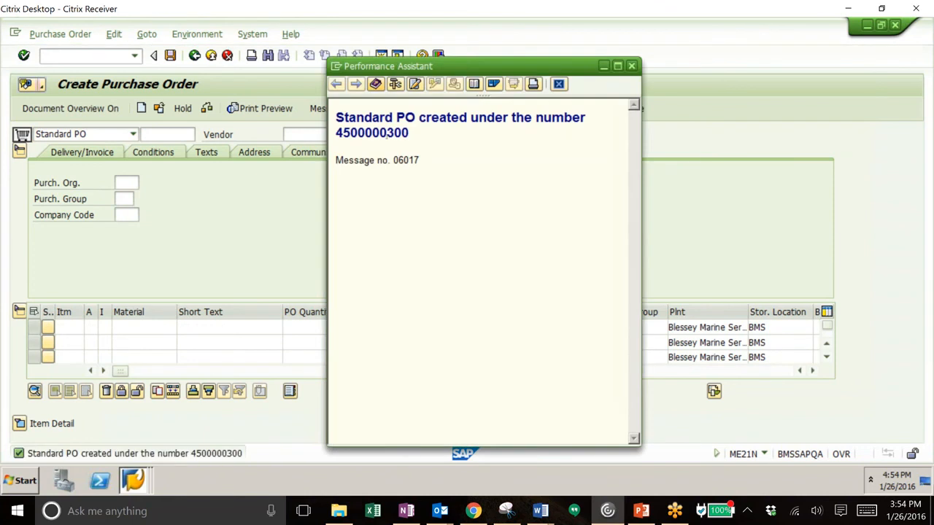
pyautogui.moveTo(410, 133); pyautogui.dragTo(334, 134)
pyautogui.hotkey('ctrl', 'c')
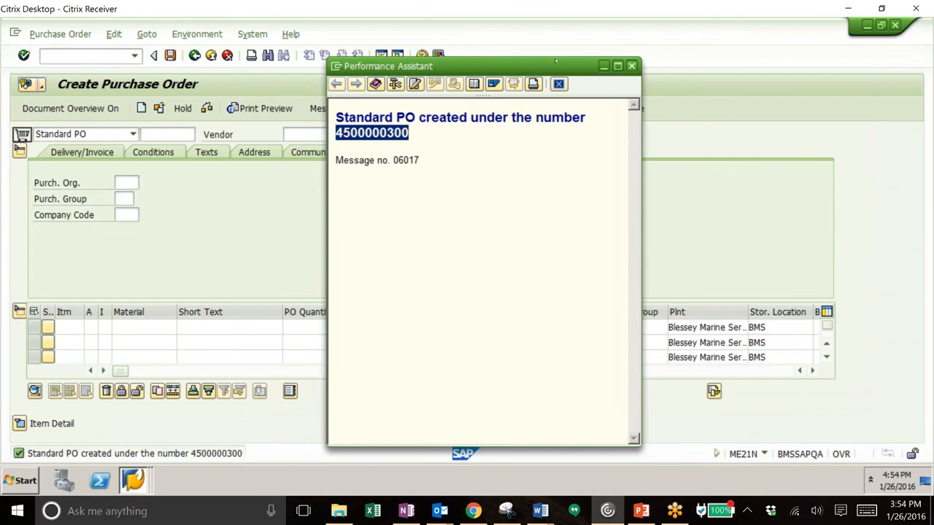
pyautogui.click(631, 66)
# Step: Open the purchase order release transaction with the command /nme29n
pyautogui.click(65, 56)
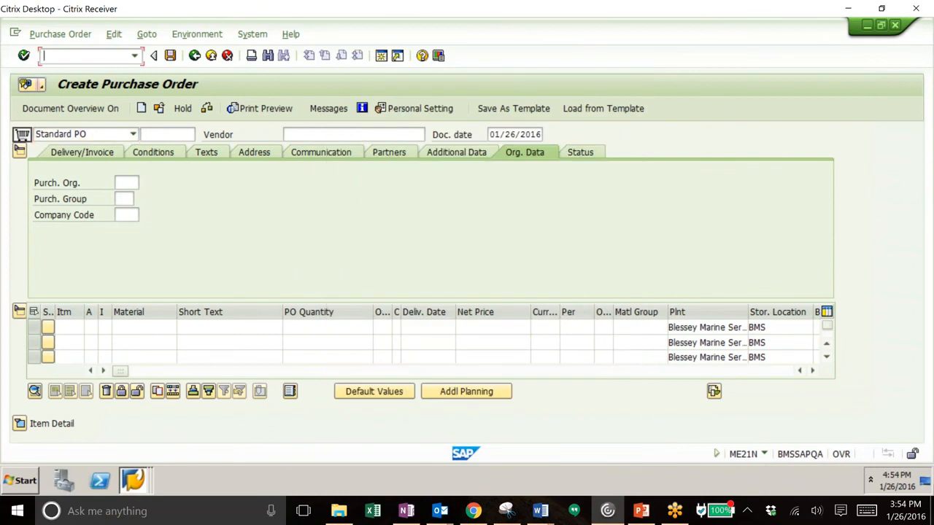
pyautogui.write('/nme29n')
pyautogui.press('Return')
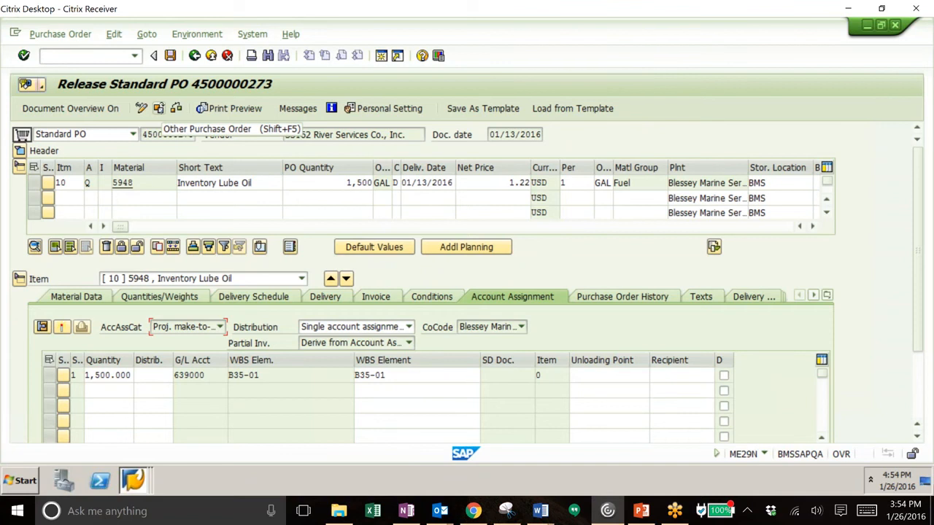
# Step: Load the newly created purchase order into the release transaction using its copied number
pyautogui.click(158, 108)
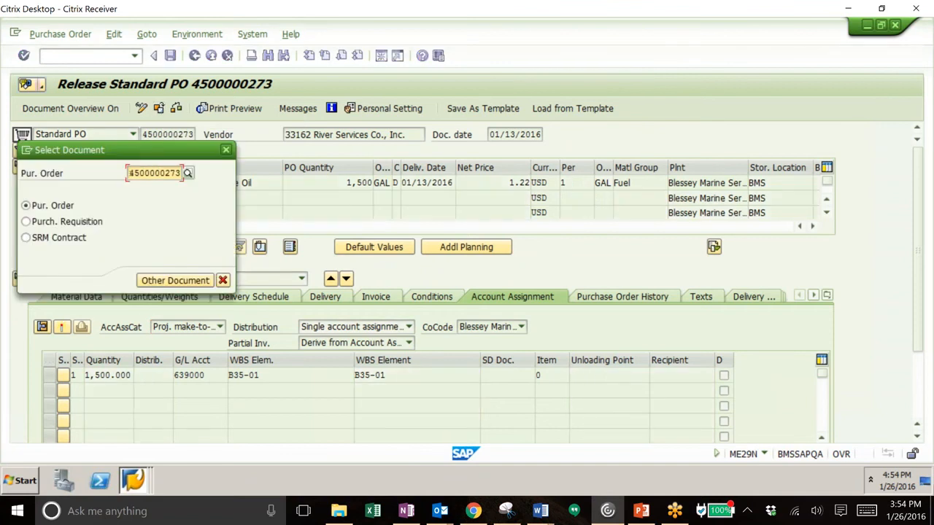
pyautogui.moveTo(129, 173); pyautogui.dragTo(208, 173)
pyautogui.hotkey('ctrl', 'v')
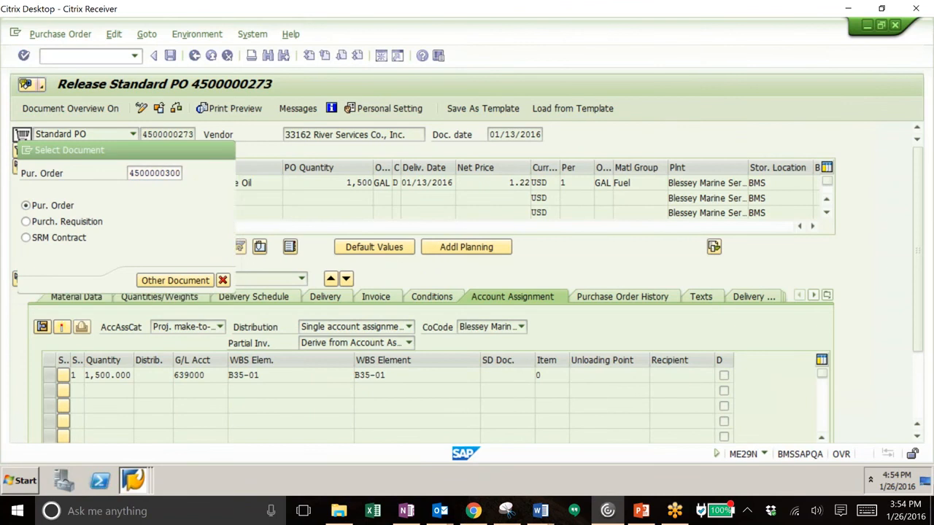
pyautogui.click(182, 280)
pyautogui.click(253, 286)
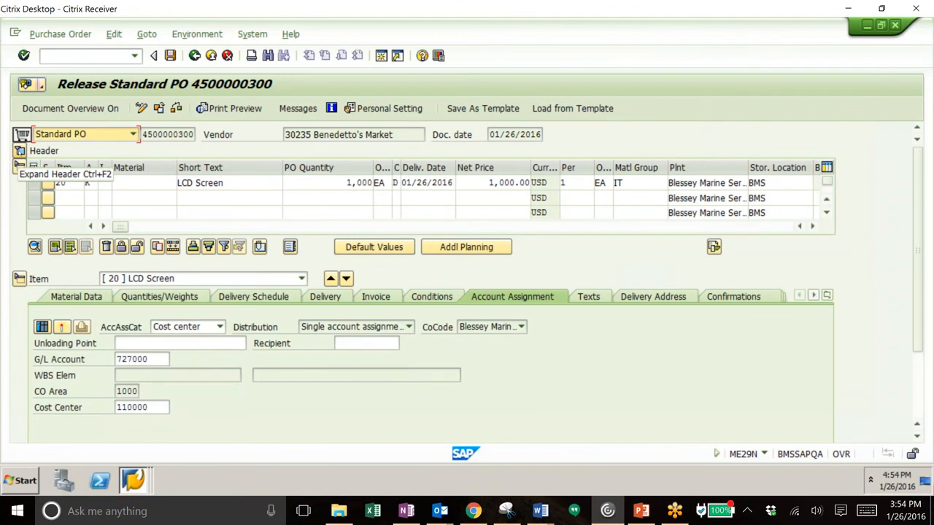
# Step: Release the purchase order for code 01 Purchasing Agent in the header's release strategy and save it
pyautogui.click(20, 150)
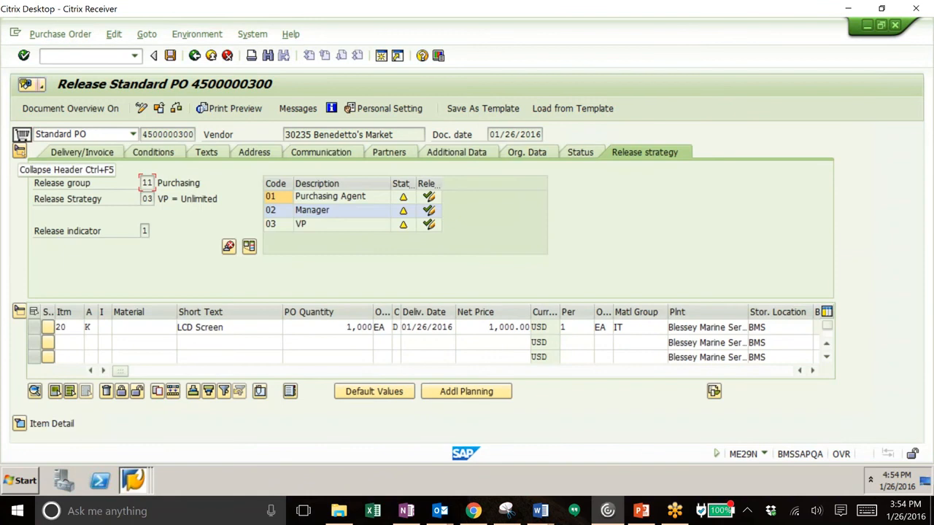
pyautogui.click(646, 326)
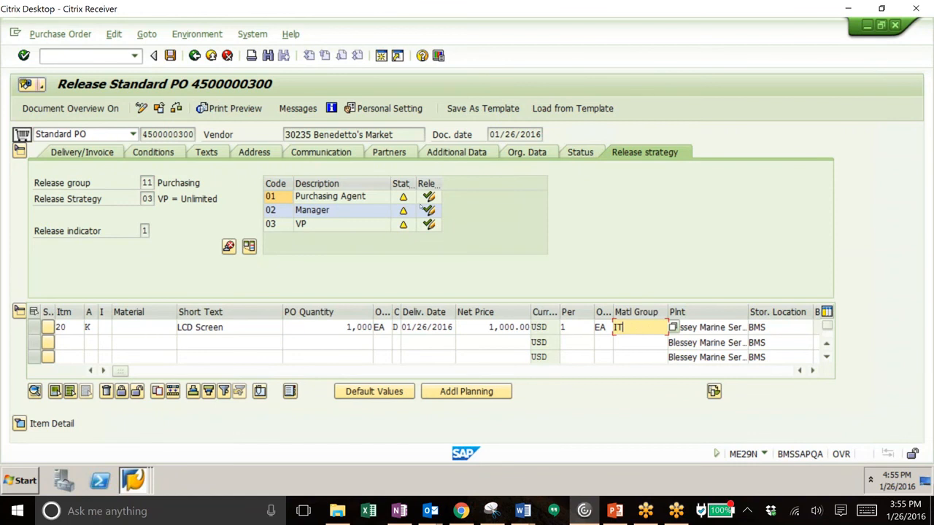
pyautogui.click(525, 151)
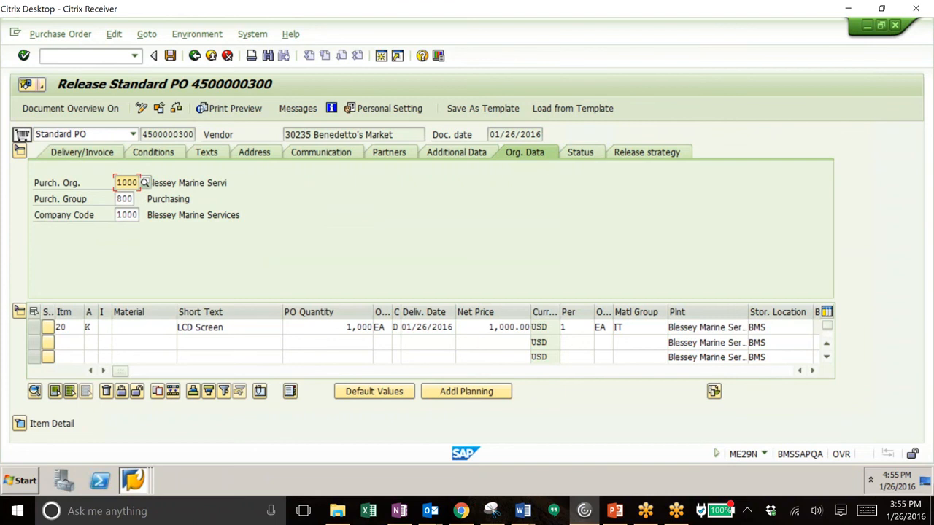
pyautogui.click(644, 153)
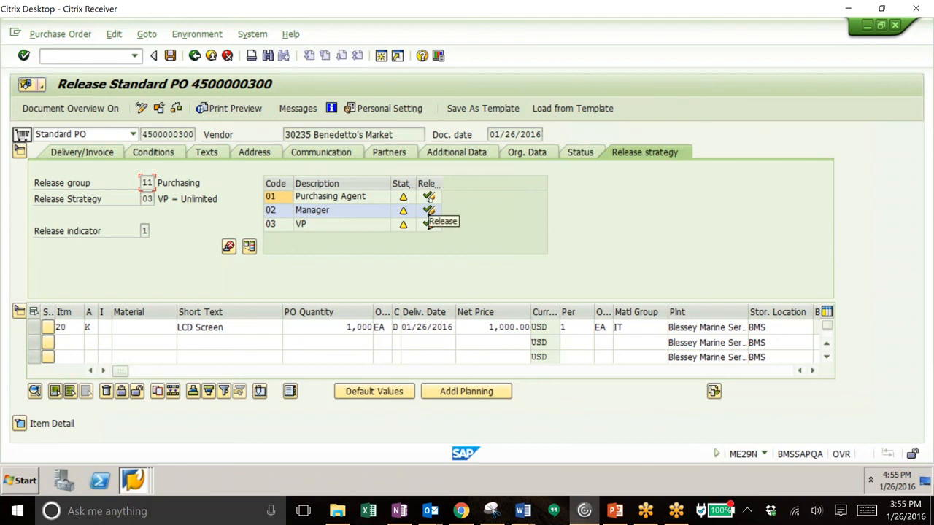
pyautogui.click(428, 197)
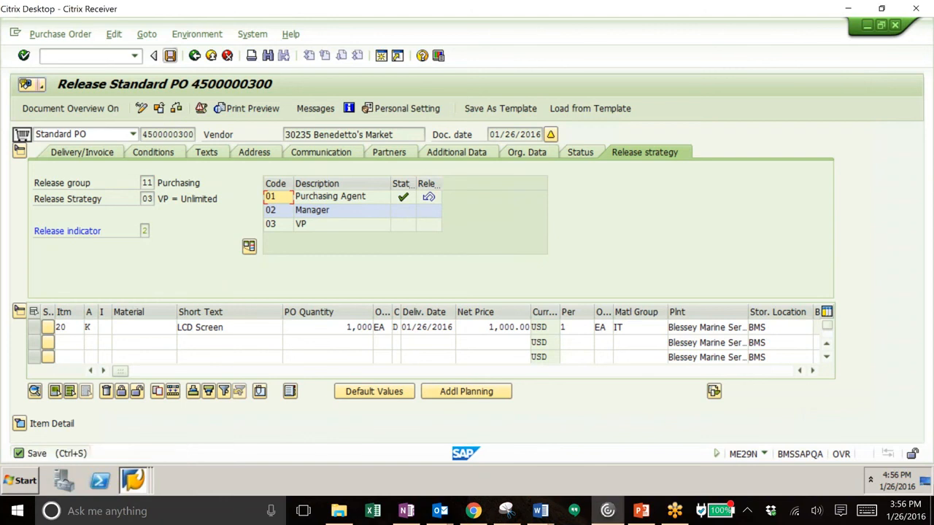
pyautogui.click(170, 55)
pyautogui.click(190, 302)
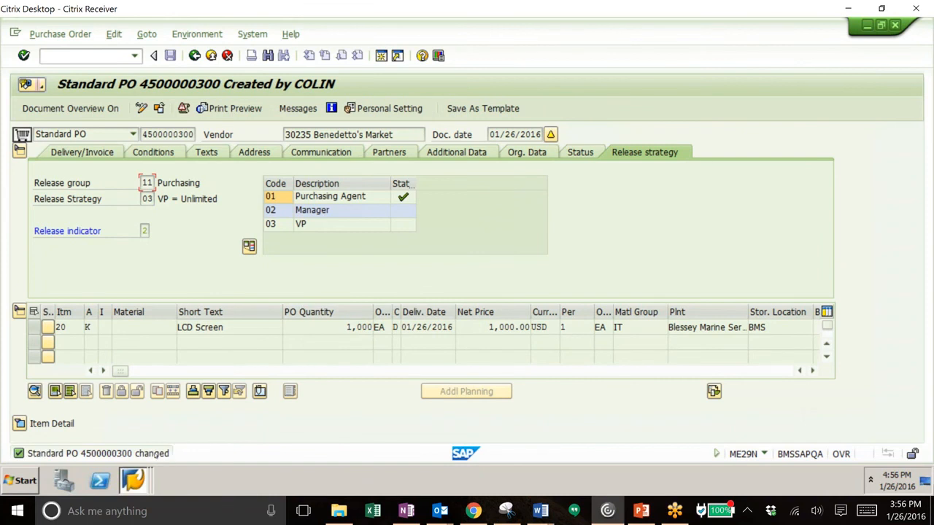
# Step: From another SAP Easy Access session, open MIGO - Goods Movement and load the copied purchase order for goods receipt
pyautogui.click(88, 60)
pyautogui.click(134, 480)
pyautogui.click(102, 429)
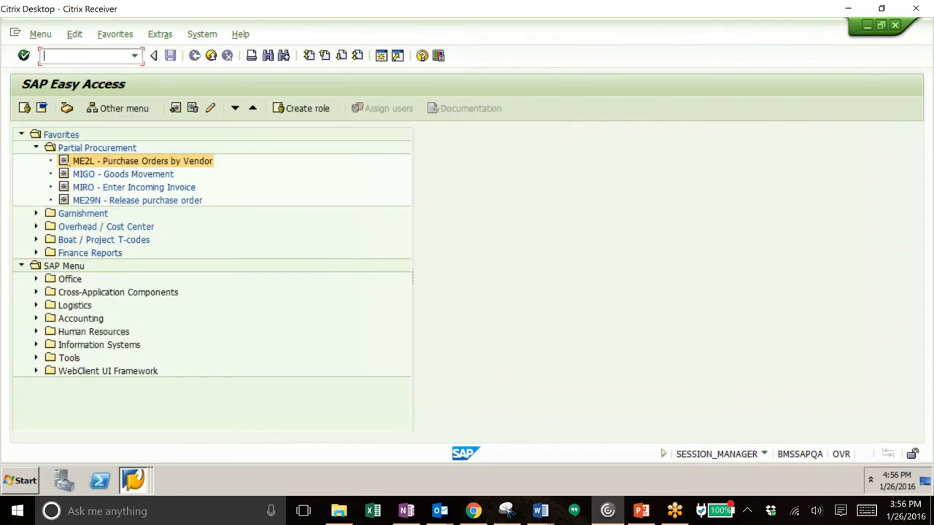
pyautogui.doubleClick(89, 174)
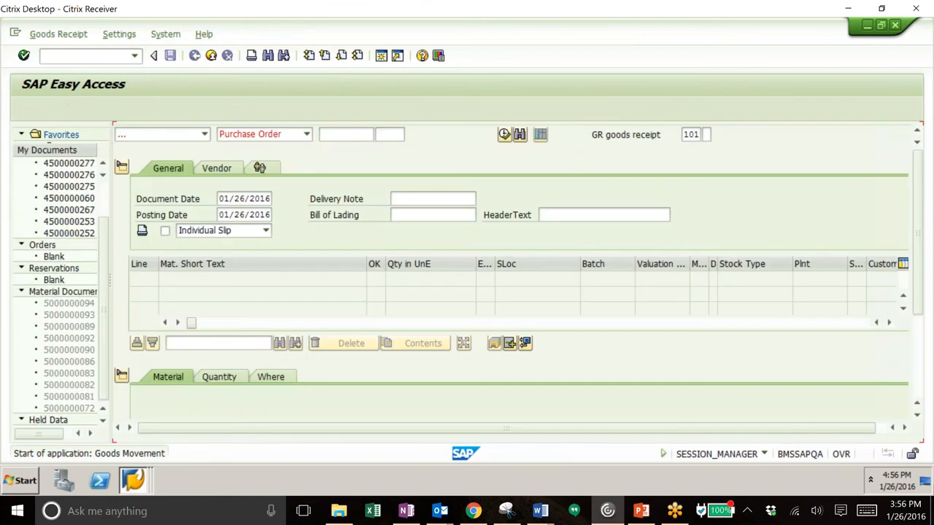
pyautogui.hotkey('ctrl', 'v')
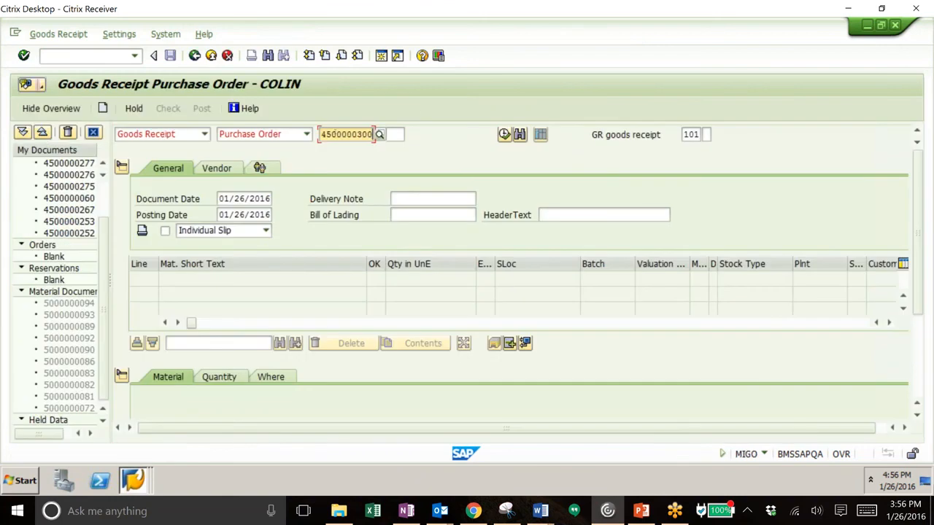
pyautogui.press('Return')
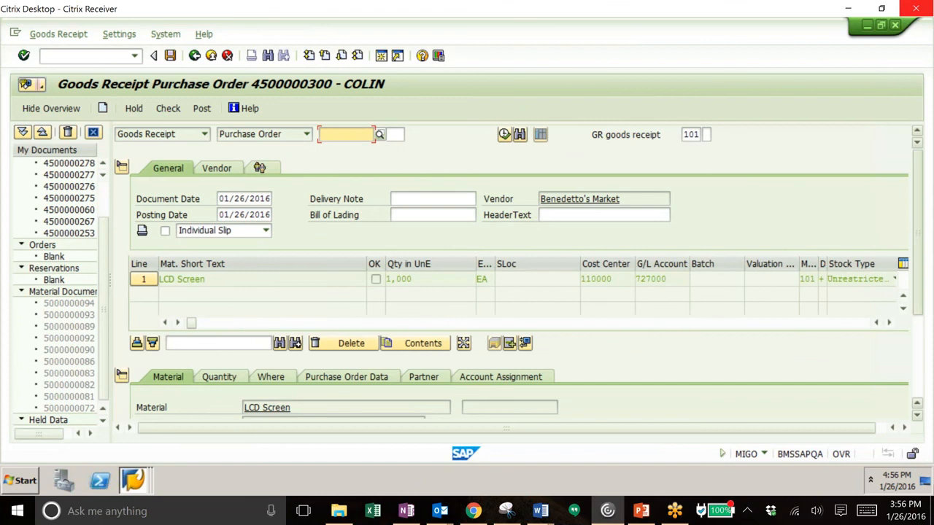
# Step: Mark the LCD Screen line as Item OK and post the goods receipt
pyautogui.scroll(-3, 911, 413)
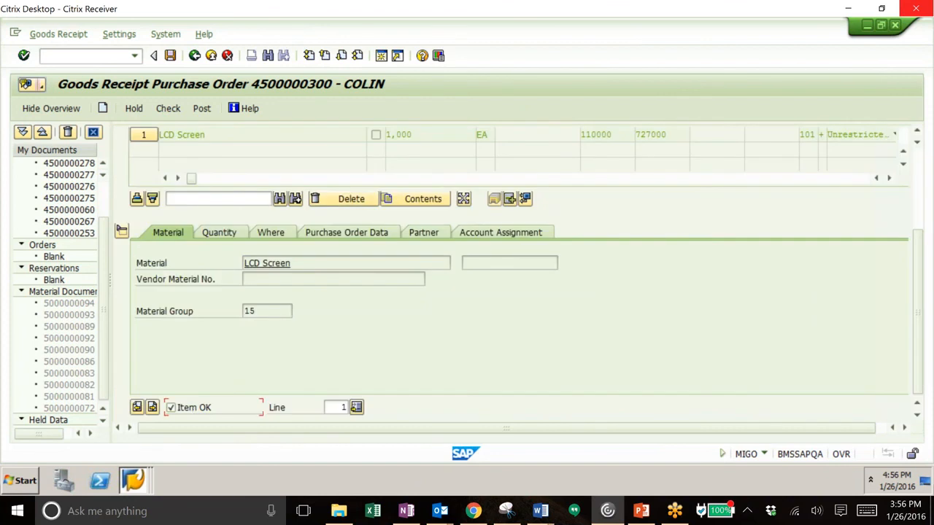
pyautogui.scroll(2, 917, 292)
pyautogui.scroll(3, 511, 278)
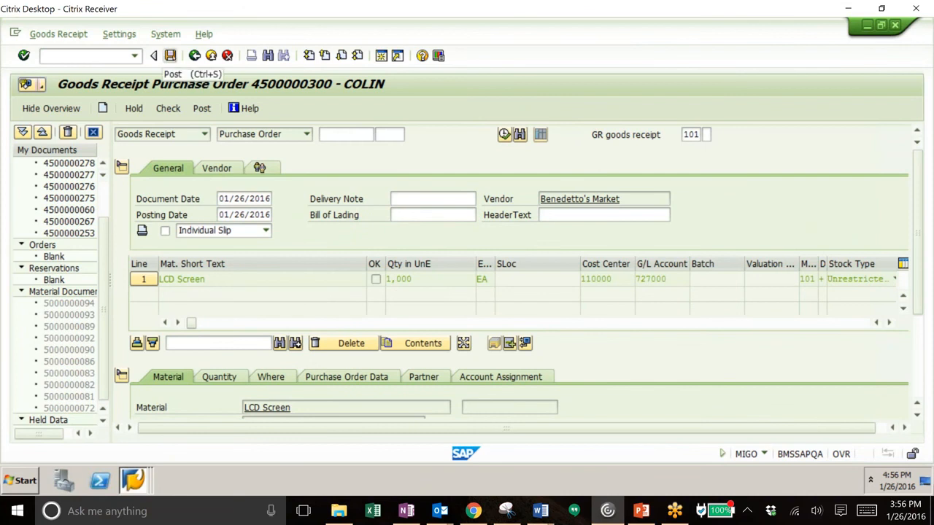
pyautogui.click(170, 55)
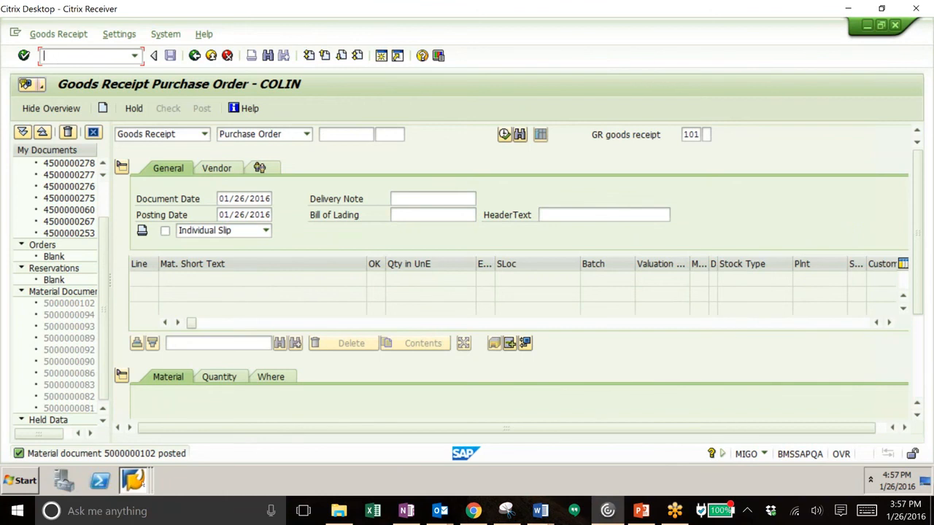
# Step: Switch to the remaining SAP Easy Access session and open MIRO - Enter Incoming Invoice
pyautogui.click(133, 479)
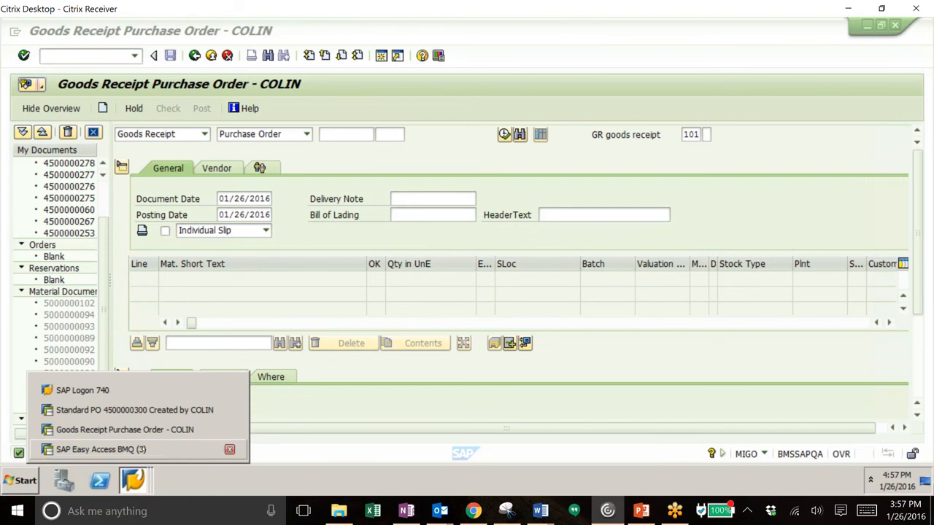
pyautogui.click(219, 450)
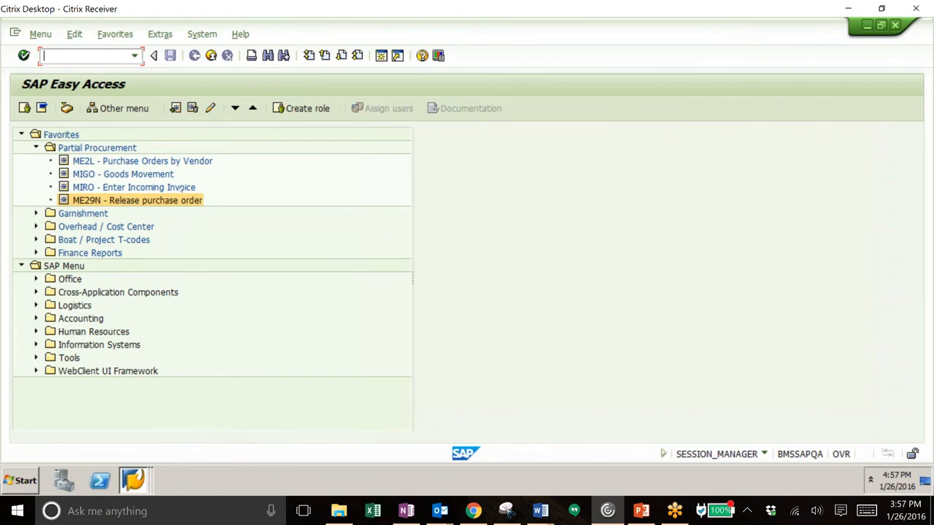
pyautogui.doubleClick(178, 188)
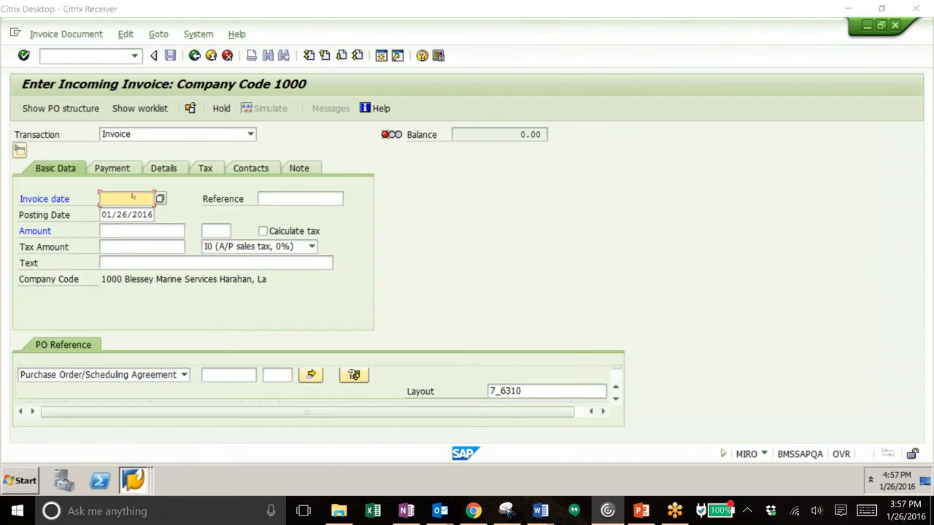
# Step: Set the invoice date to 1/26/16 and the invoice reference to LCD
pyautogui.write('1/26')
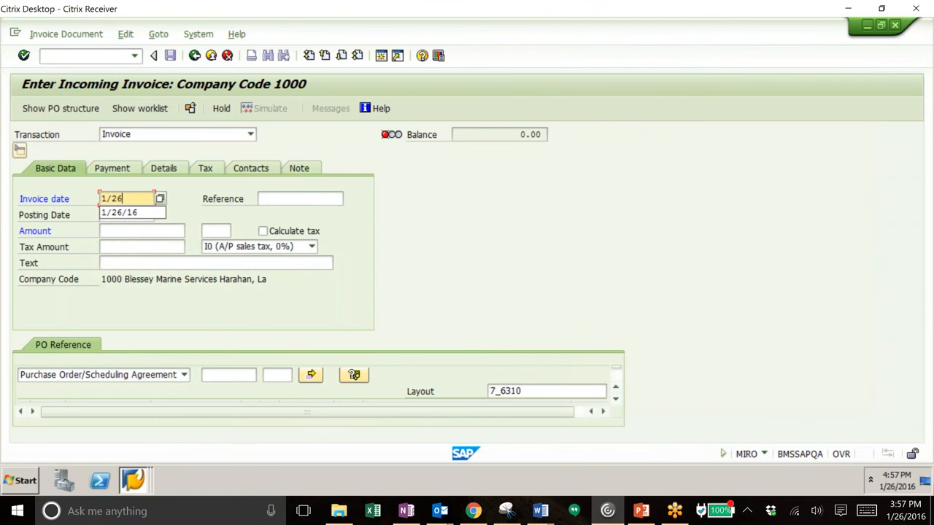
pyautogui.write('/16')
pyautogui.press('Tab')
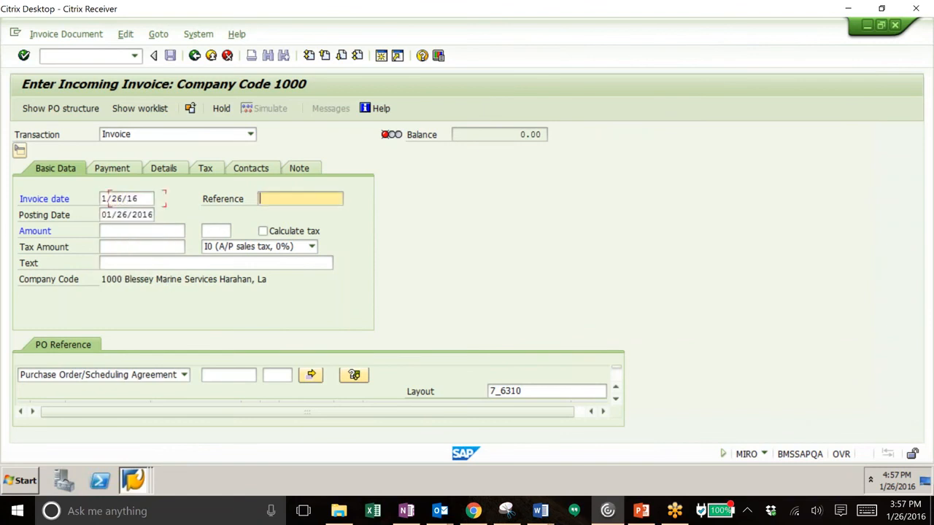
pyautogui.write('LCD')
# Step: Enter the same purchase order number as the invoice's PO reference to load its LCD Screen item
pyautogui.click(238, 375)
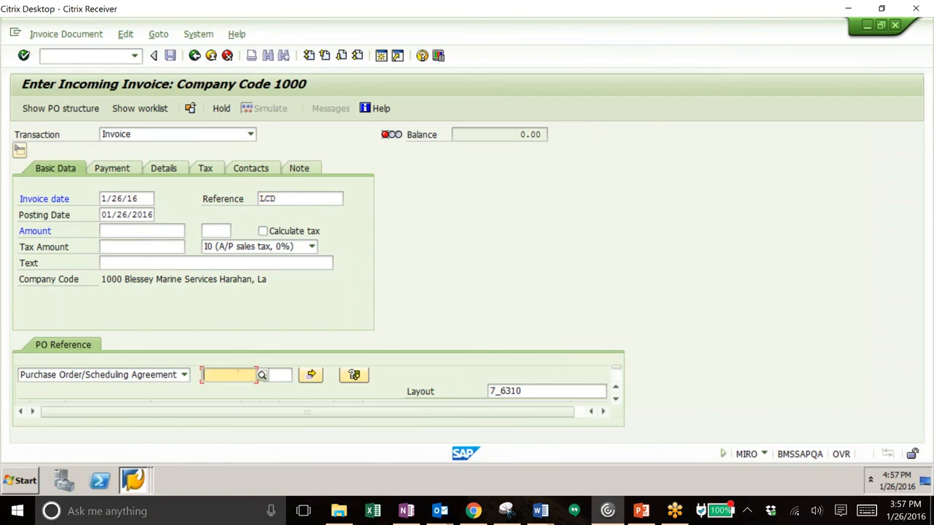
pyautogui.write('4500000300')
pyautogui.press('Return')
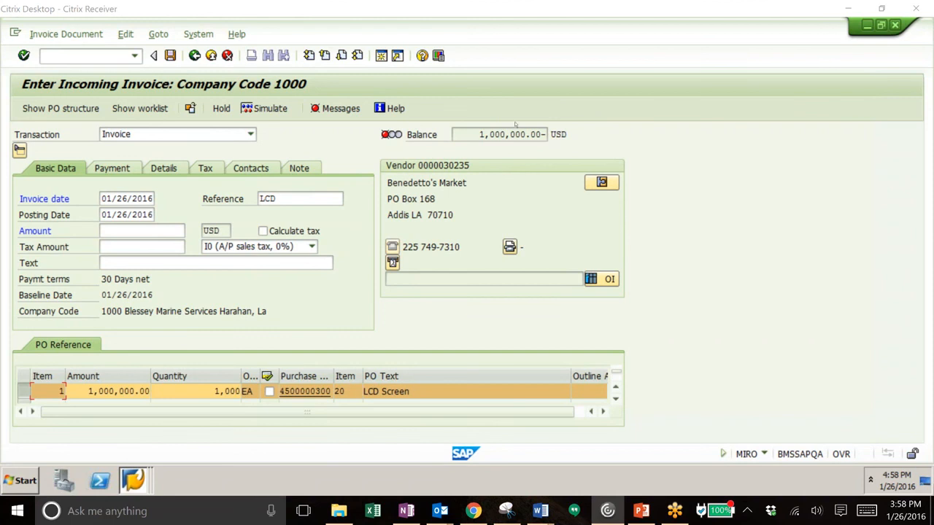
# Step: Set the invoice amount to 1000000 and post the incoming invoice
pyautogui.click(133, 230)
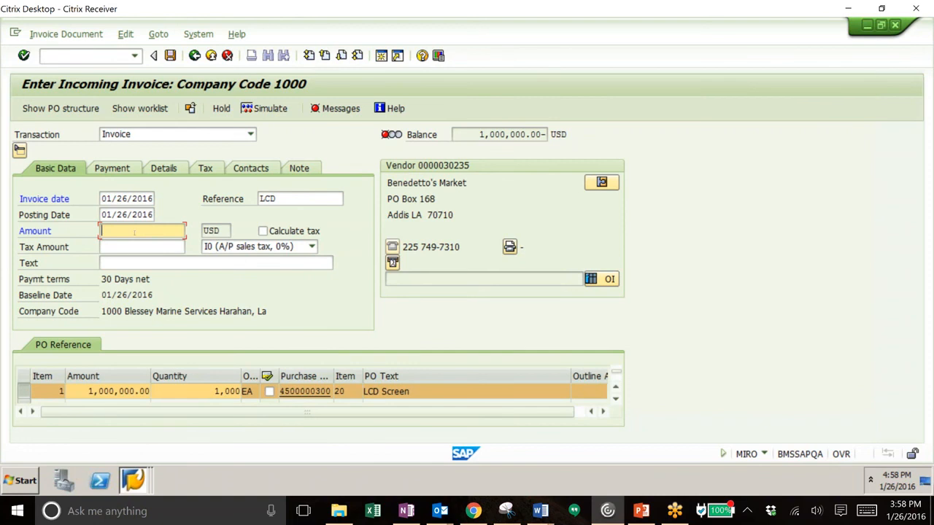
pyautogui.write('1000000')
pyautogui.press('Return')
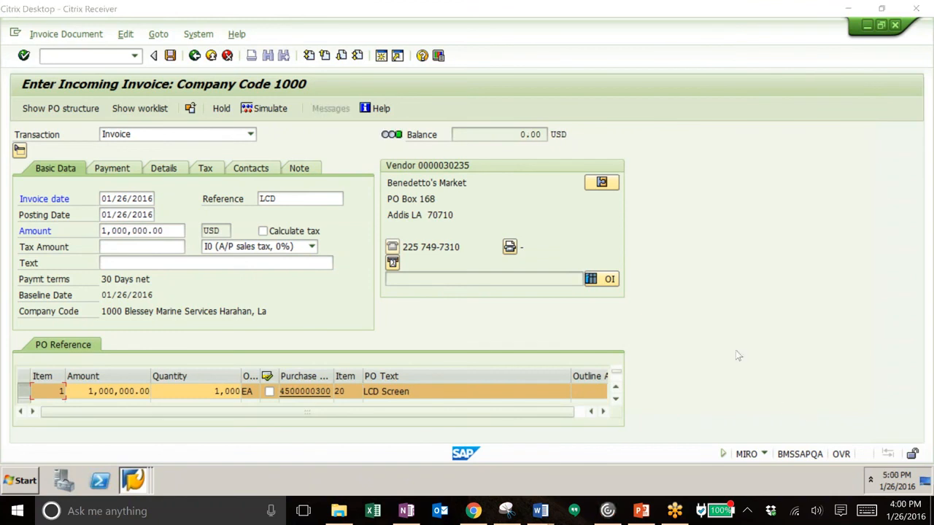
pyautogui.click(459, 94)
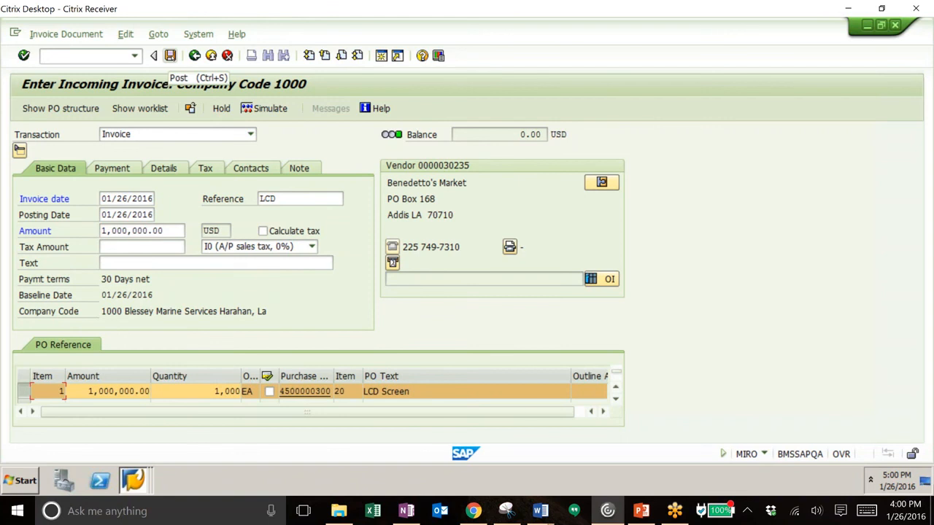
pyautogui.click(170, 55)
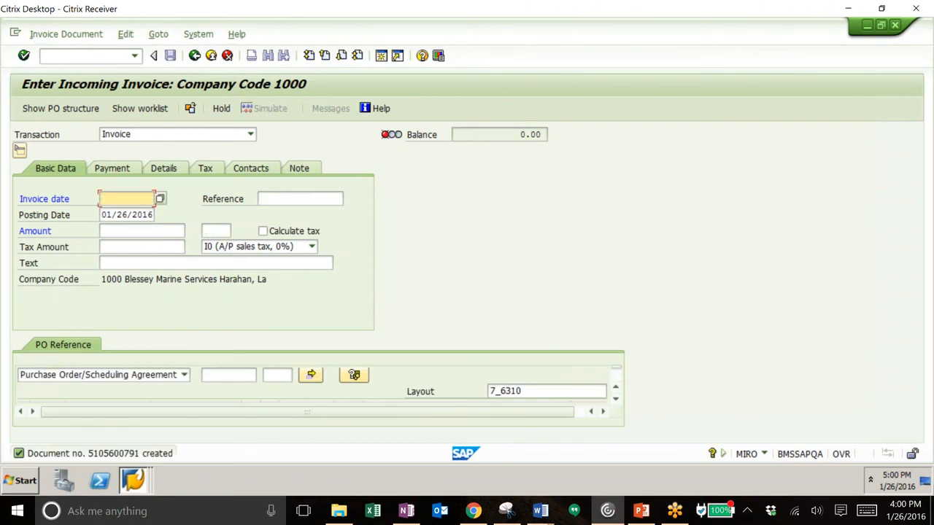
# Step: Leave the incoming invoice transaction with the command /n
pyautogui.click(89, 56)
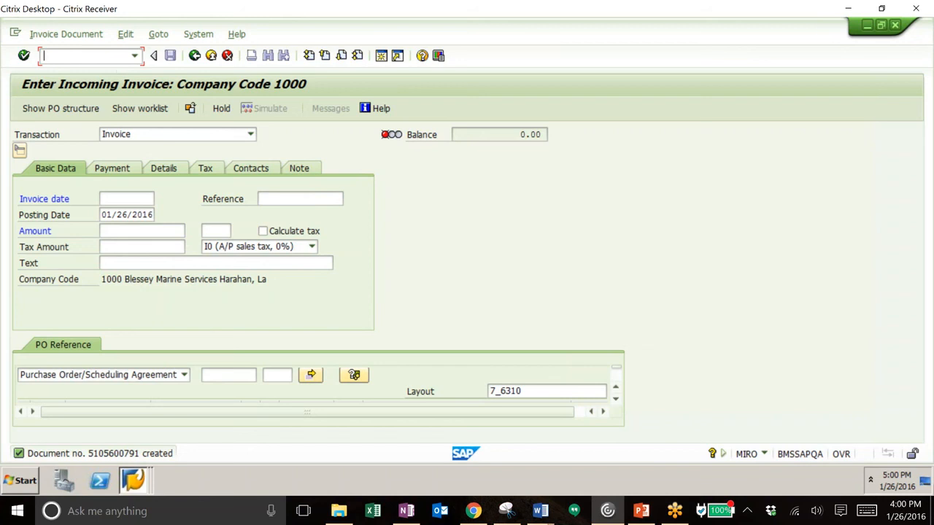
pyautogui.write('/n')
pyautogui.press('Return')
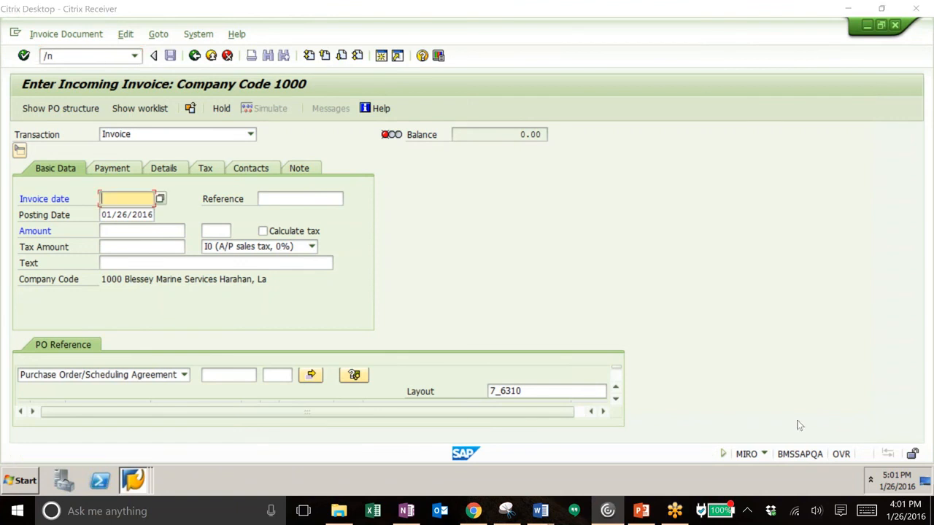
# Step: From the SAP Easy Access session, run the FBL1N vendor line item report for all items with posting date 1/26/16
pyautogui.click(133, 479)
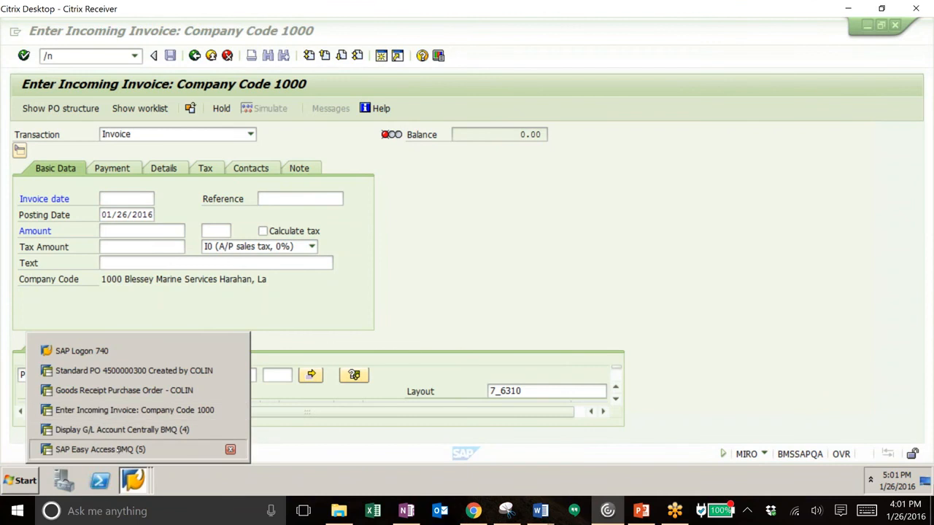
pyautogui.click(118, 450)
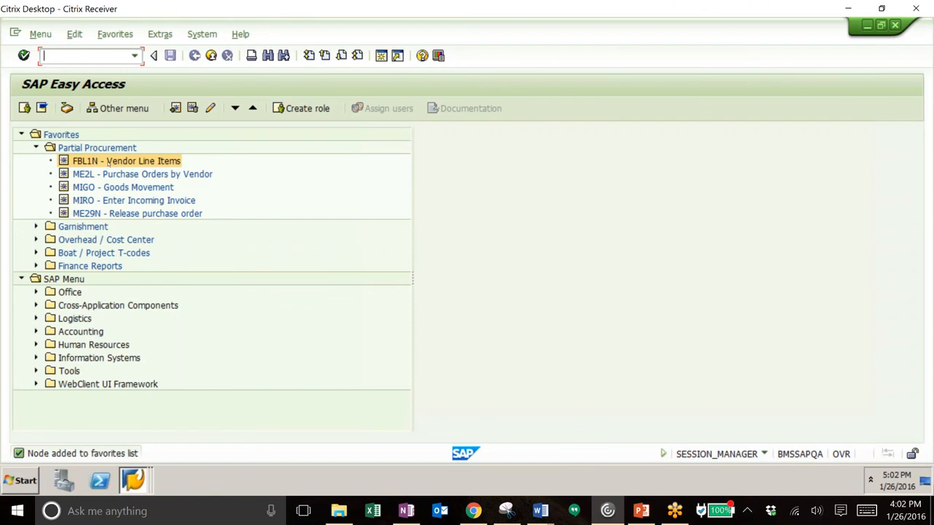
pyautogui.doubleClick(107, 161)
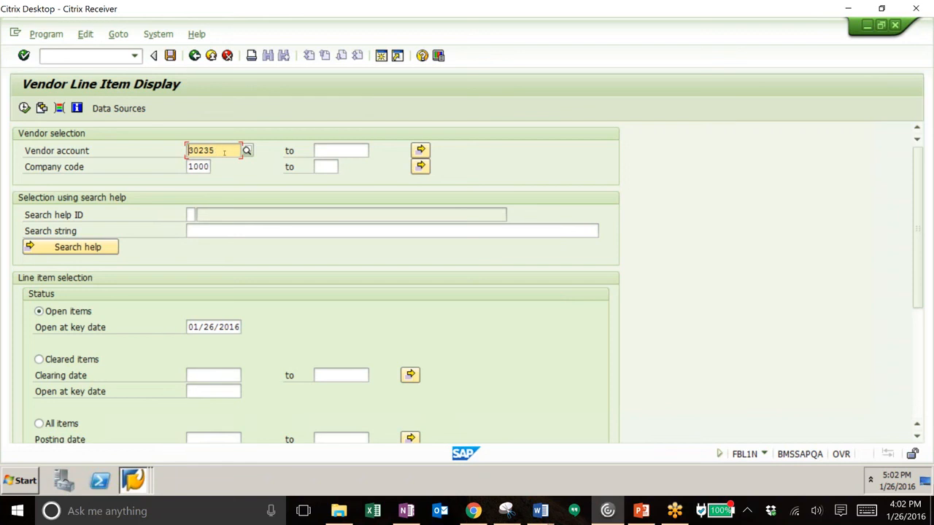
pyautogui.click(39, 423)
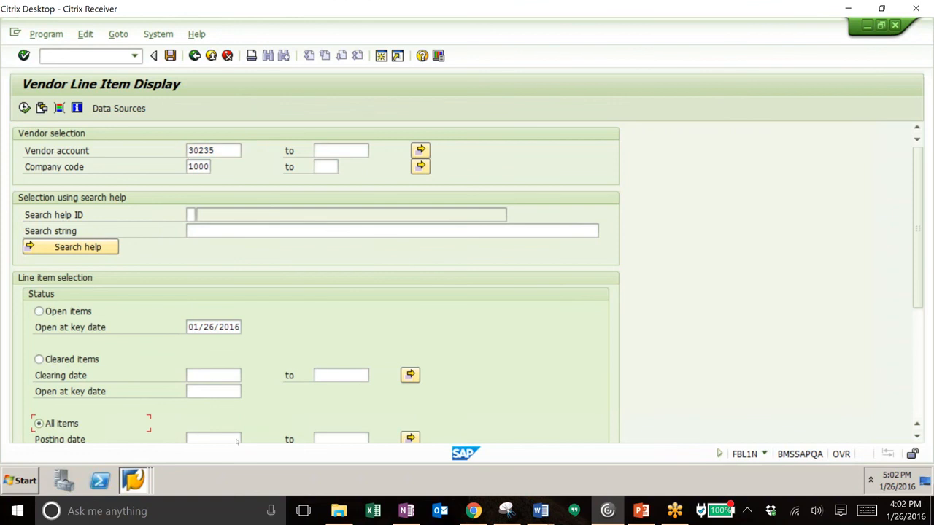
pyautogui.click(234, 439)
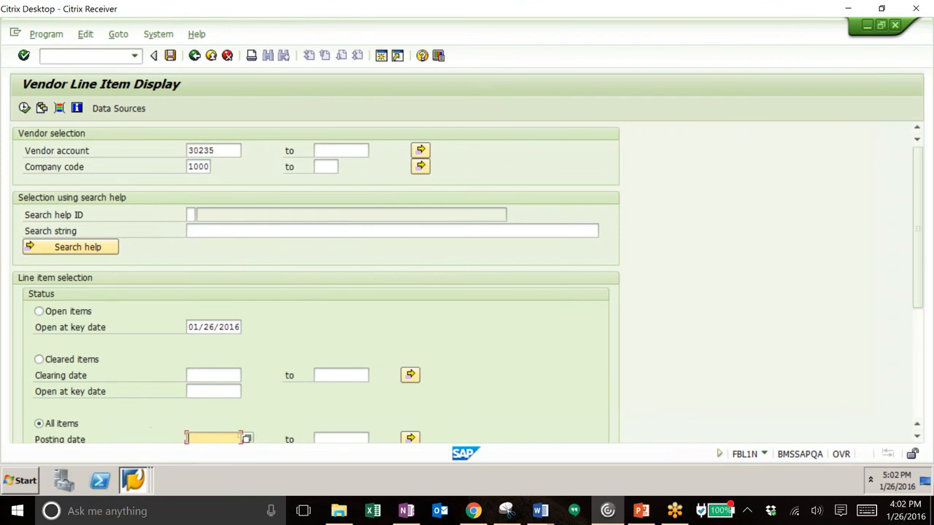
pyautogui.write('1/26/16')
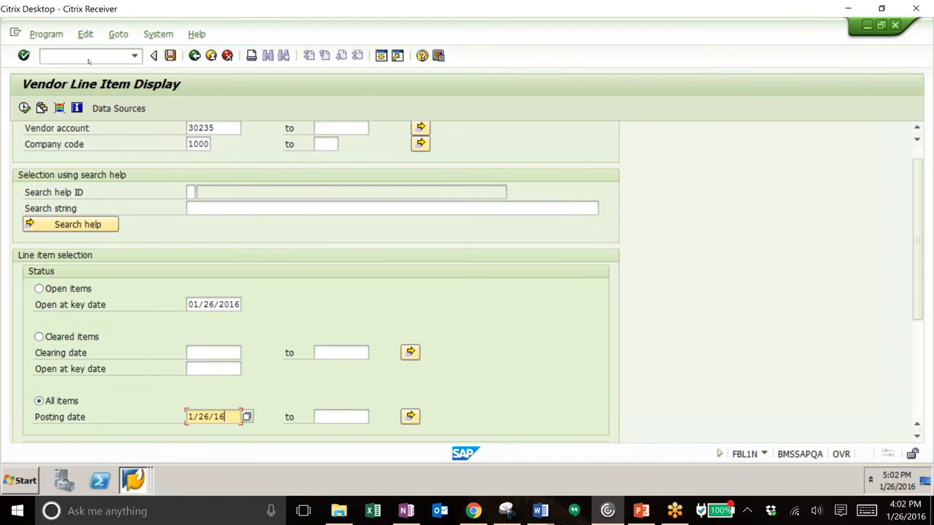
pyautogui.click(25, 108)
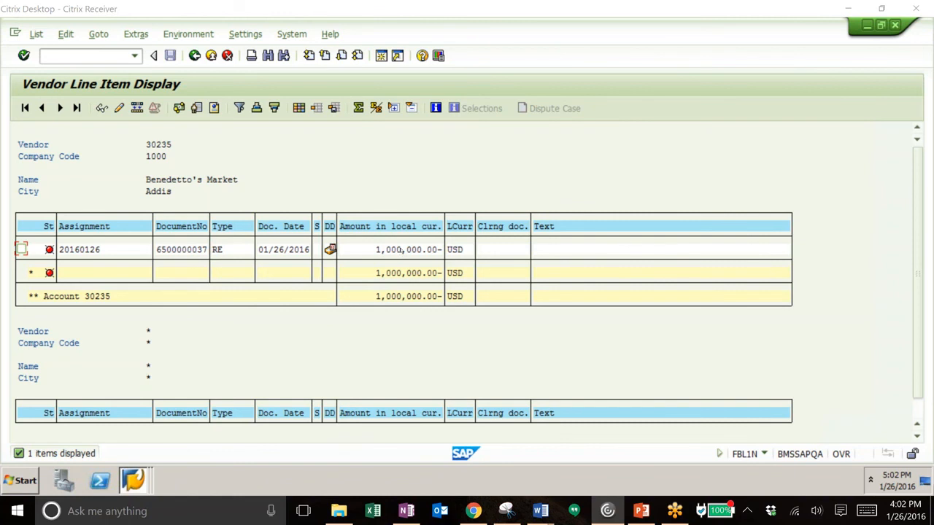
# Step: Open the vendor's invoice line item, call up its document overview and display it in the General Ledger View
pyautogui.doubleClick(404, 249)
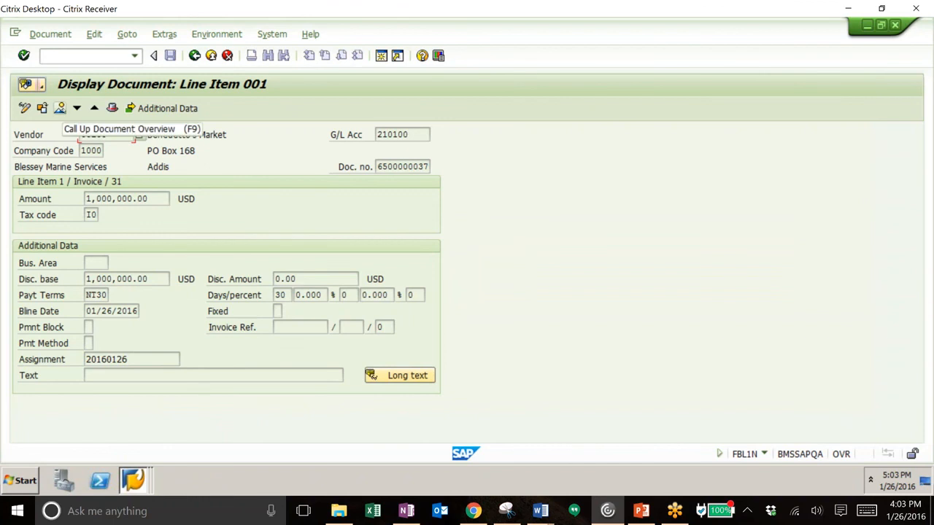
pyautogui.click(60, 108)
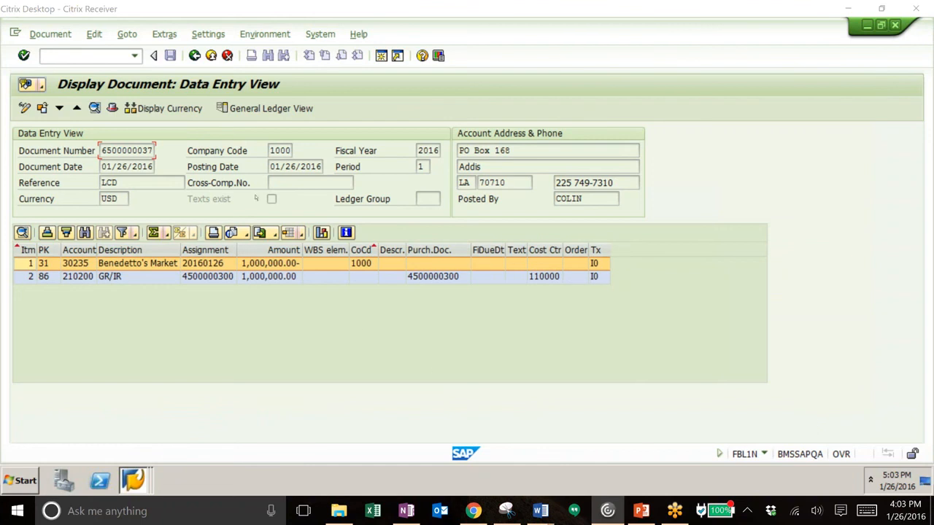
pyautogui.click(249, 110)
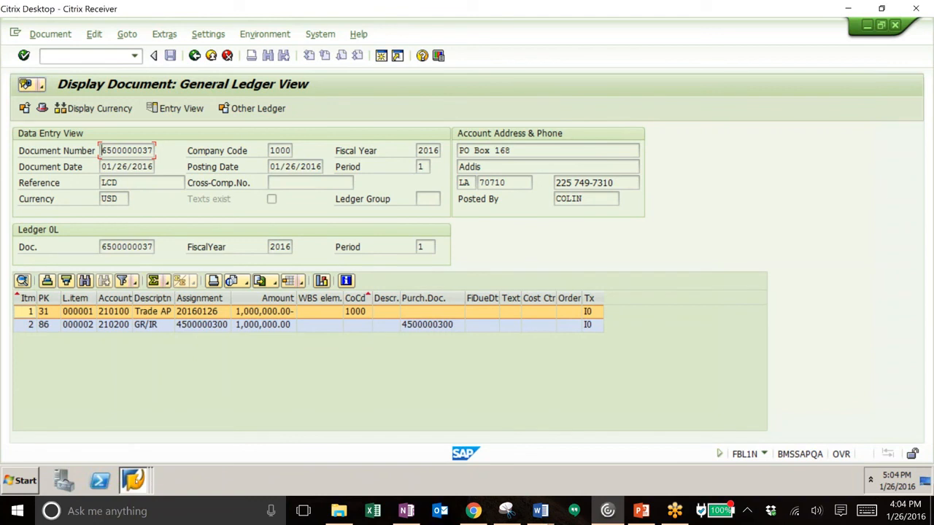
# Step: In the other SAP Easy Access session, run the ME2L report for the preset vendor and open the LCD Screen purchase order
pyautogui.click(138, 483)
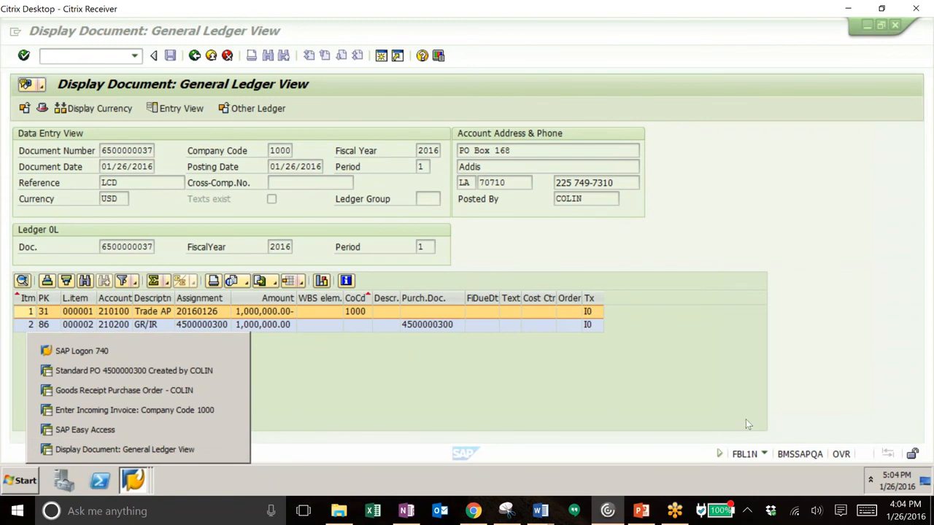
pyautogui.click(122, 430)
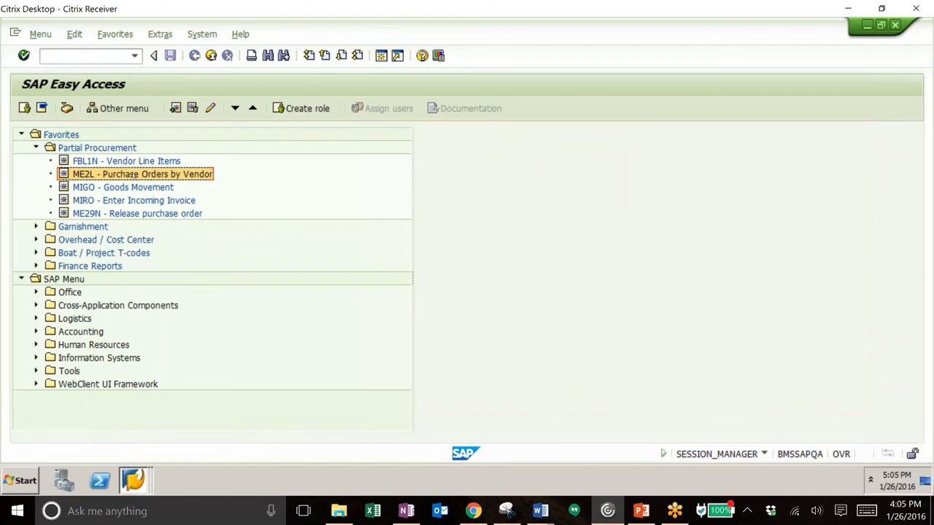
pyautogui.doubleClick(134, 175)
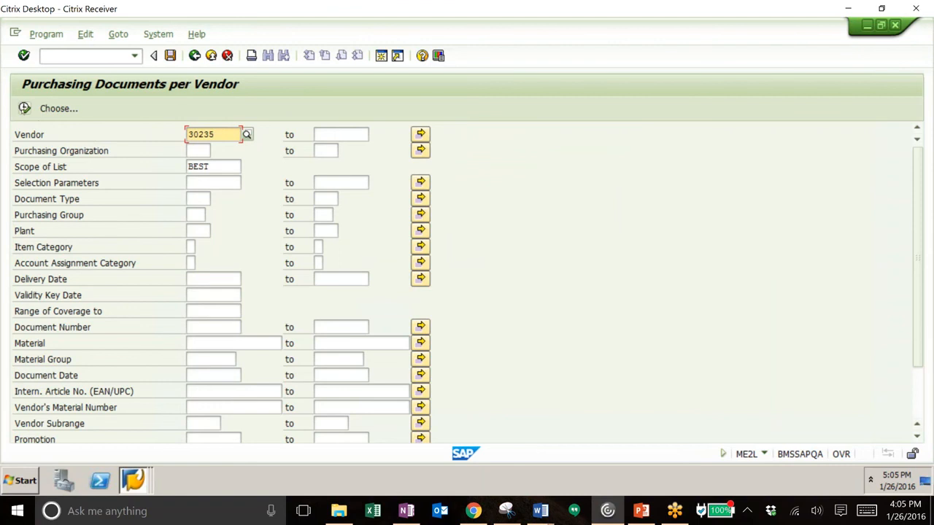
pyautogui.click(24, 108)
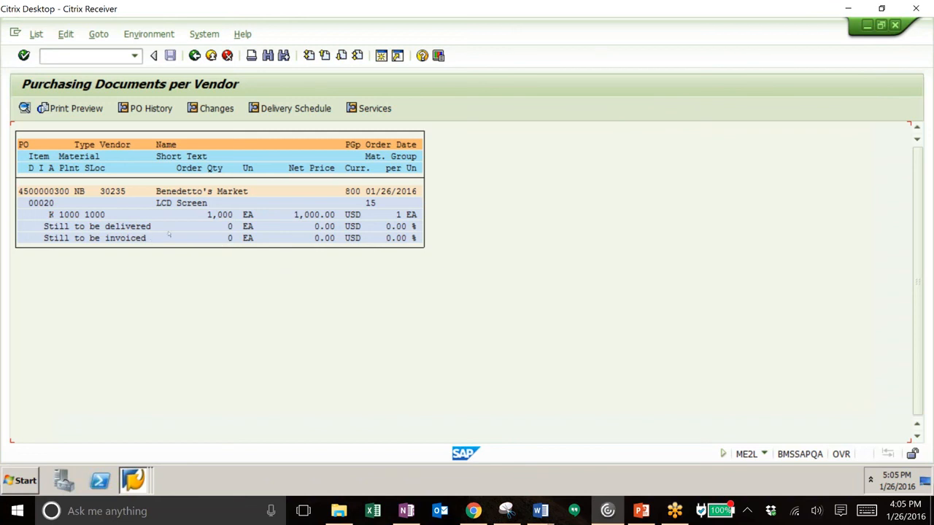
pyautogui.doubleClick(64, 191)
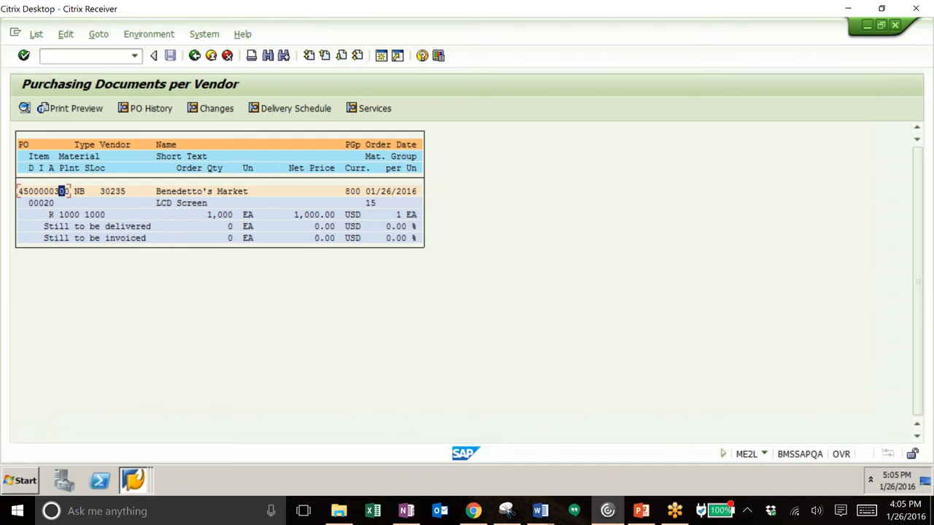